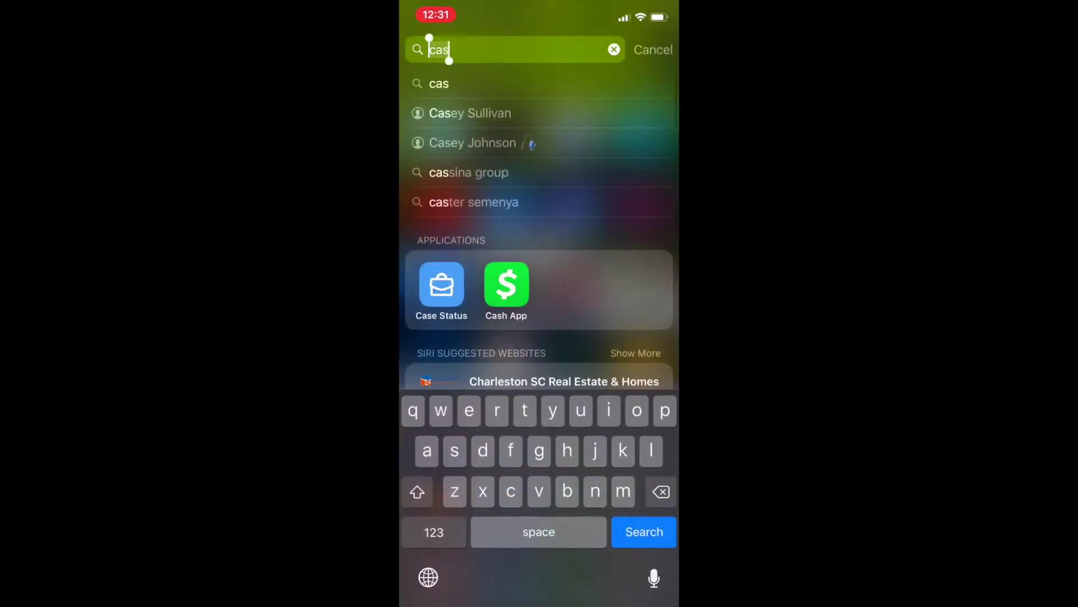
Launch the Case Status app from the Spotlight search results.
click(441, 285)
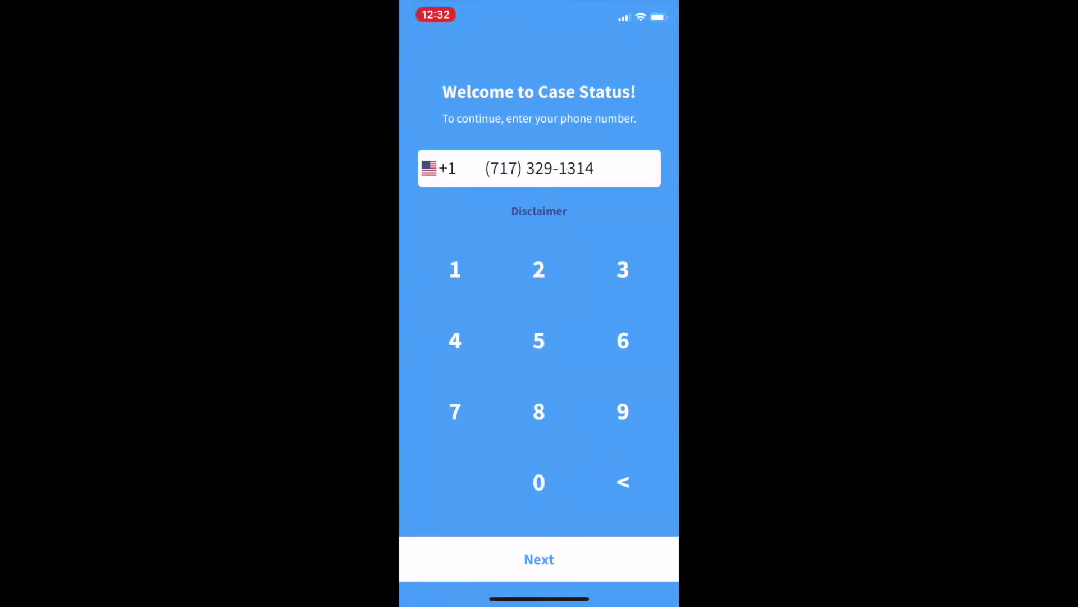
Sign in with the phone number and SMS verification code to reach the two Personal Injury cases.
click(539, 559)
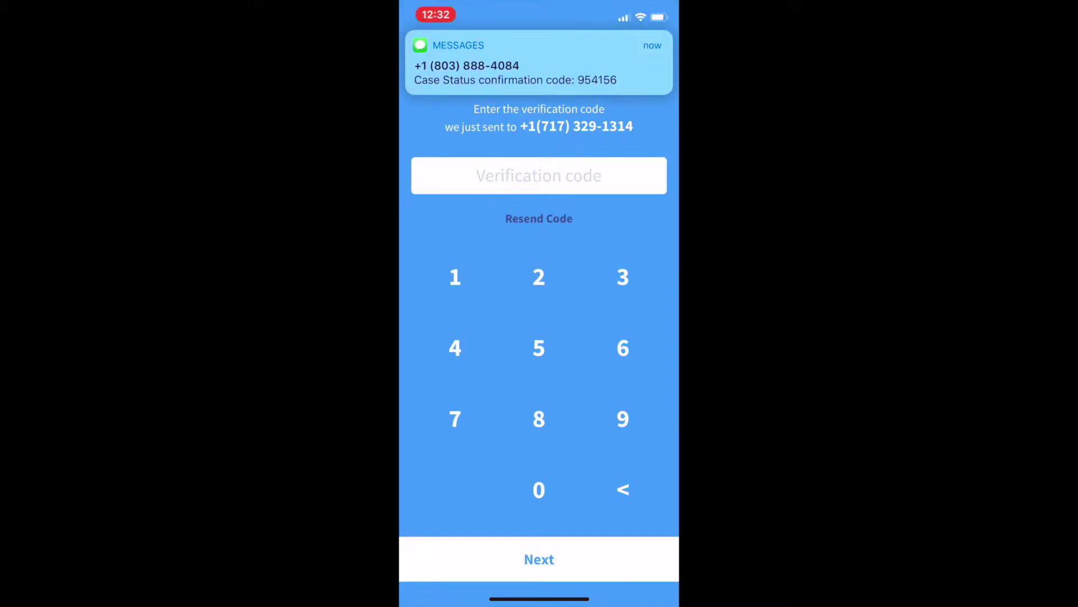
click(539, 559)
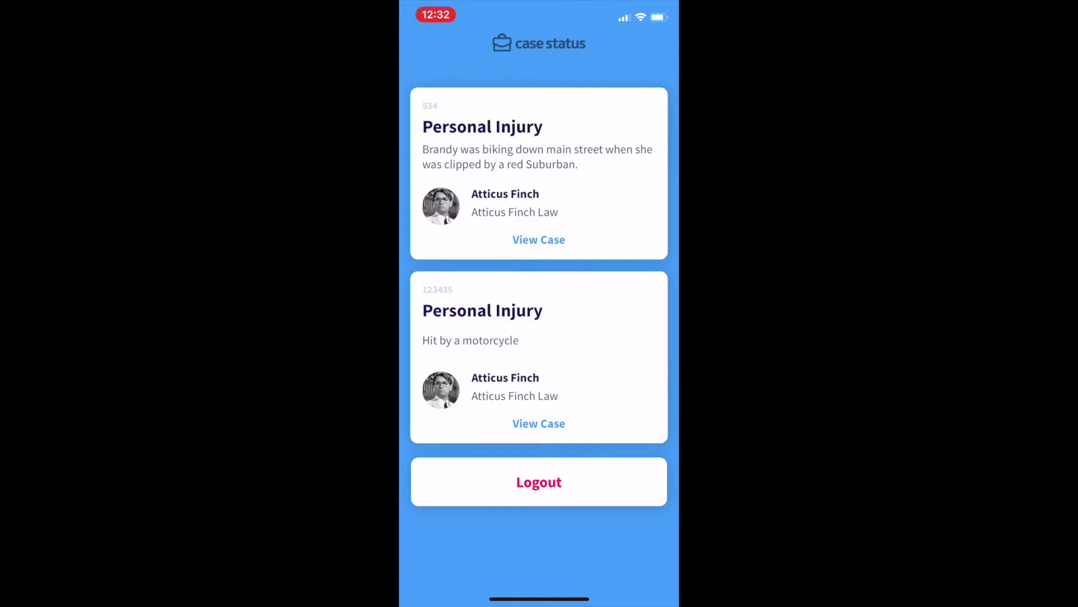
Read case 534's full Settled status, reply 'Great!', and view the attorney's profile.
click(538, 240)
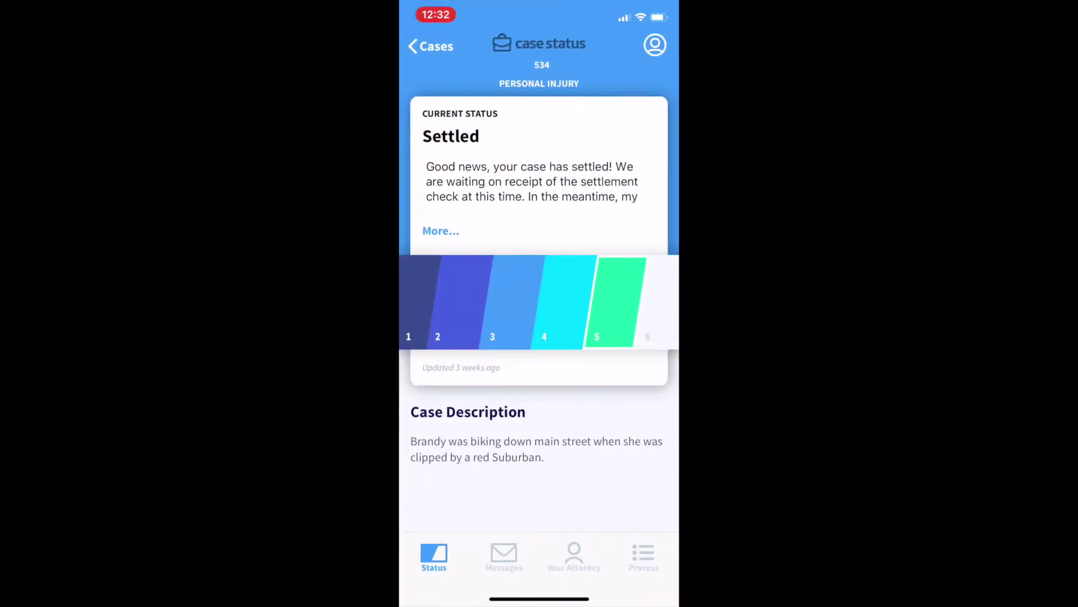
click(441, 231)
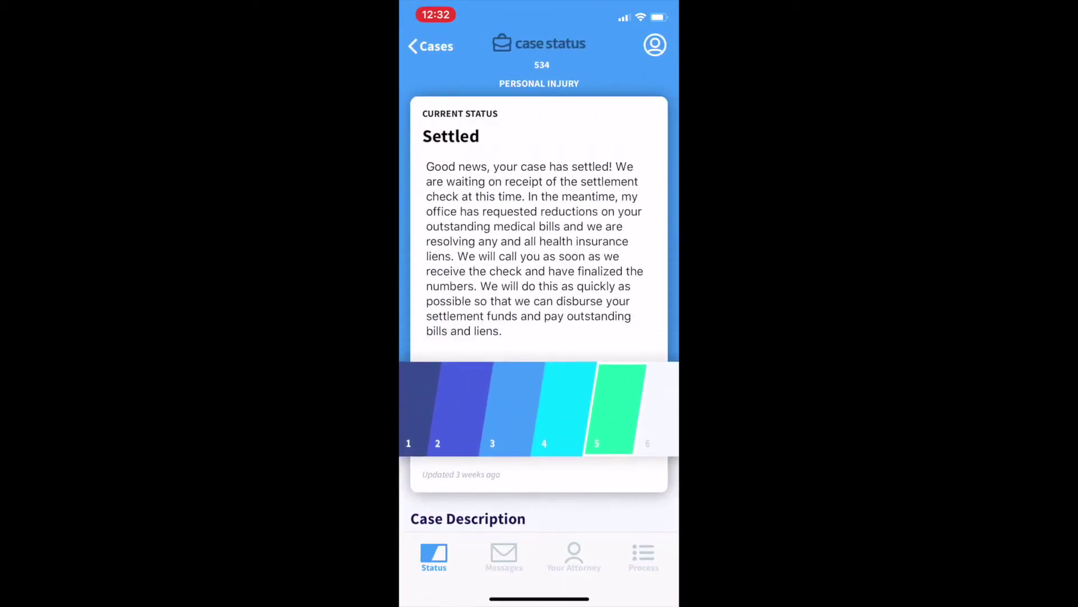
scroll(540, 282, down, 2)
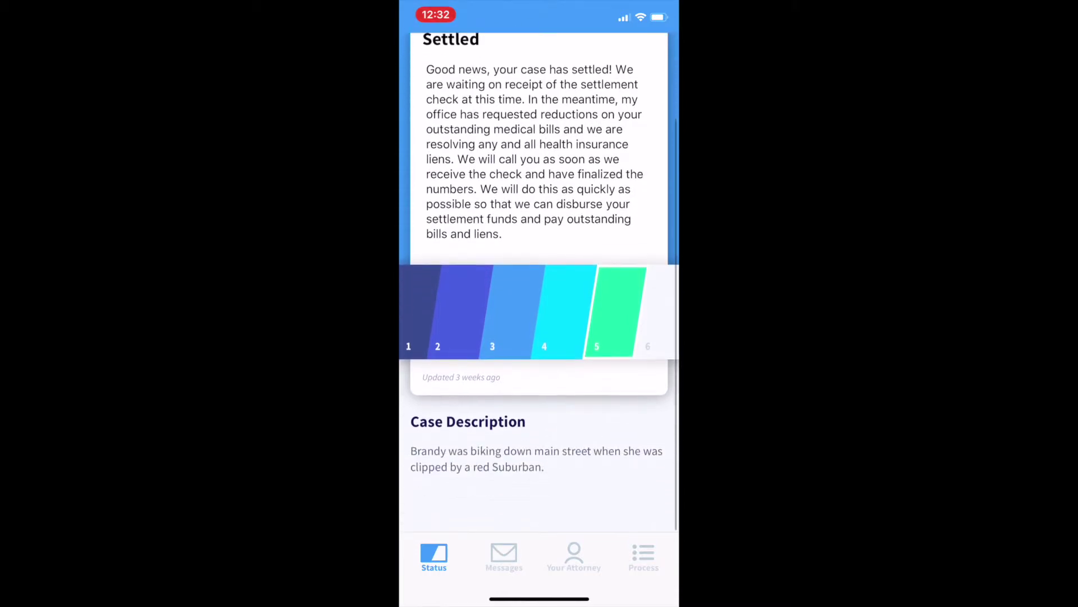
scroll(539, 283, up, 2)
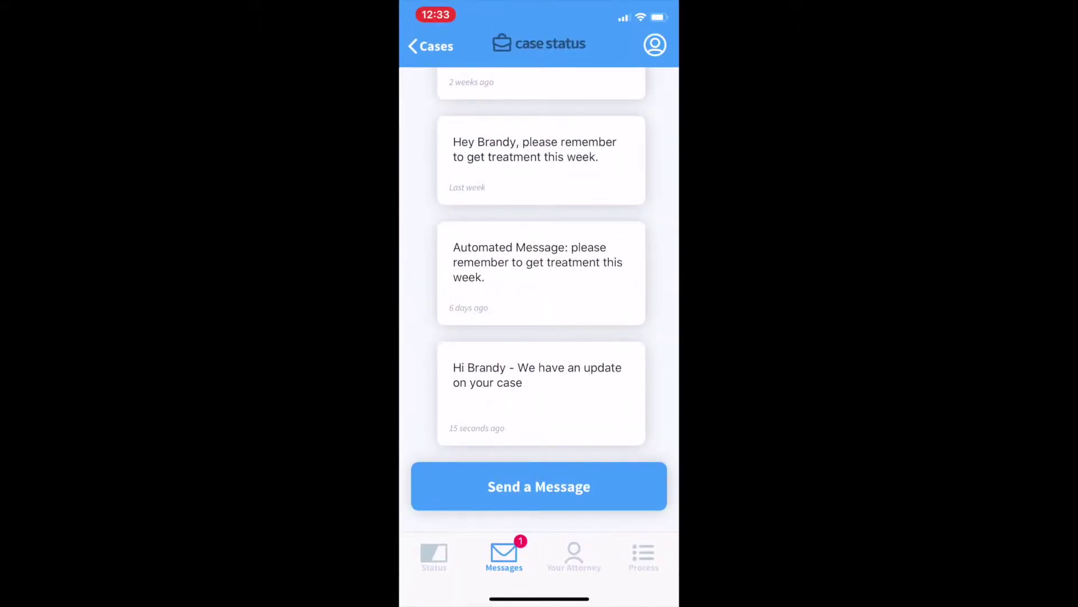
click(540, 487)
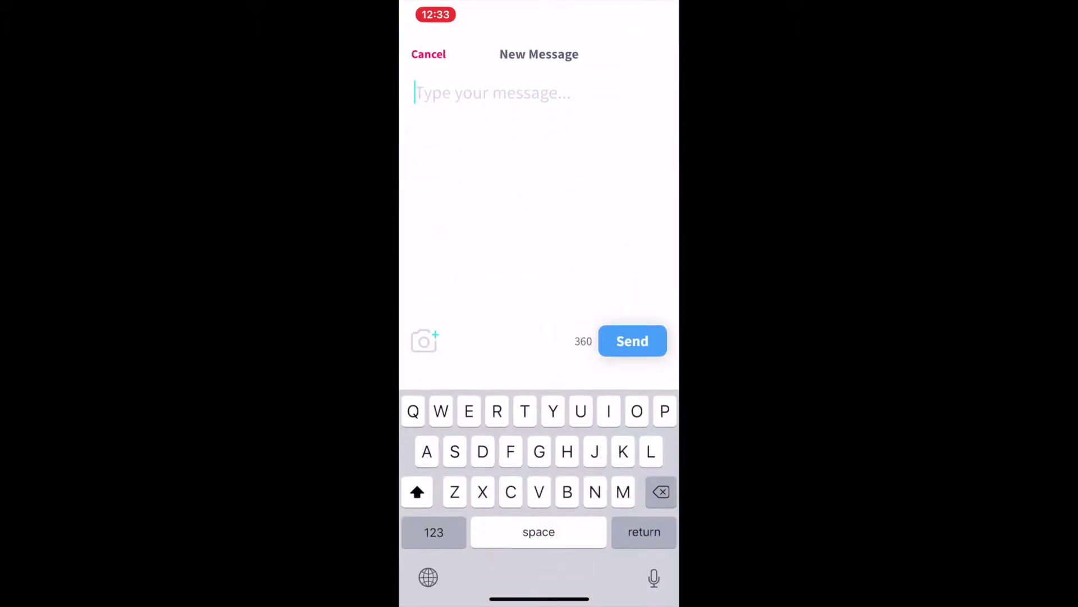
text(Great!)
click(632, 340)
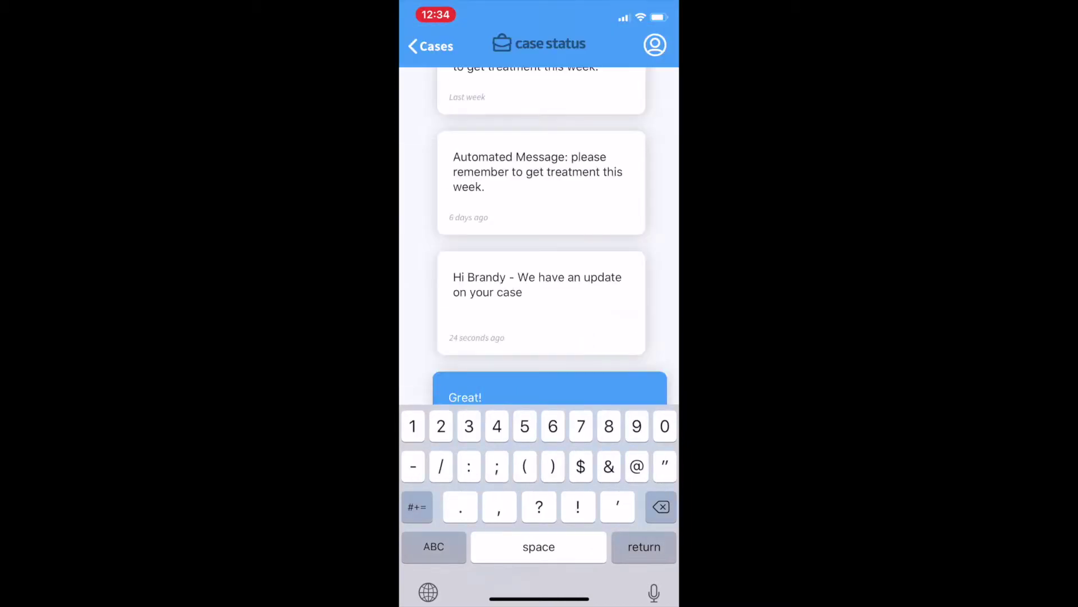
click(574, 556)
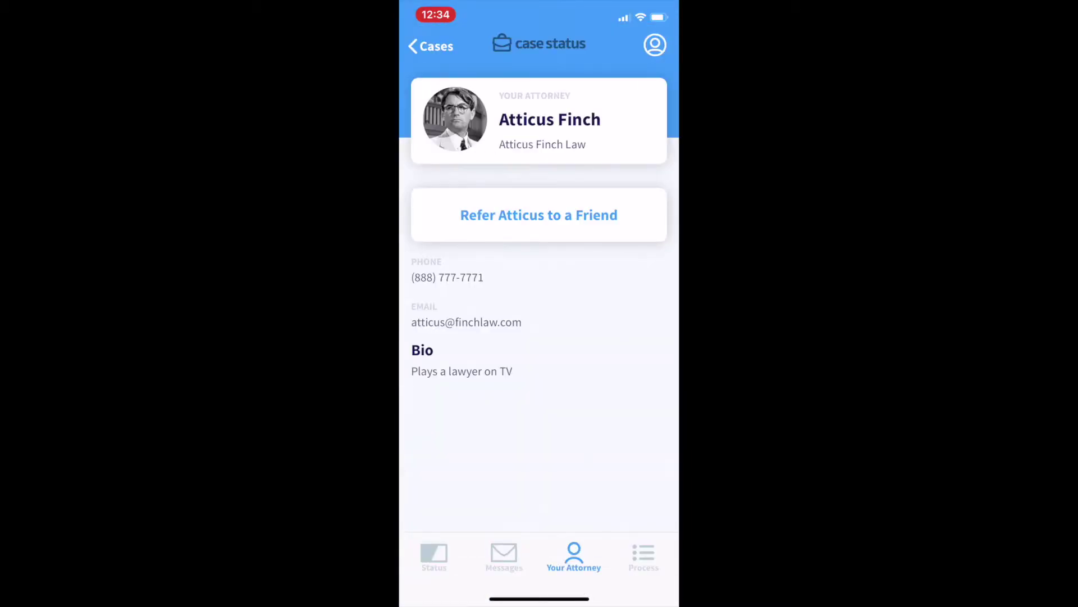
Review the process steps through Case Closed, then view case 534's Escrow on-hold status.
click(643, 556)
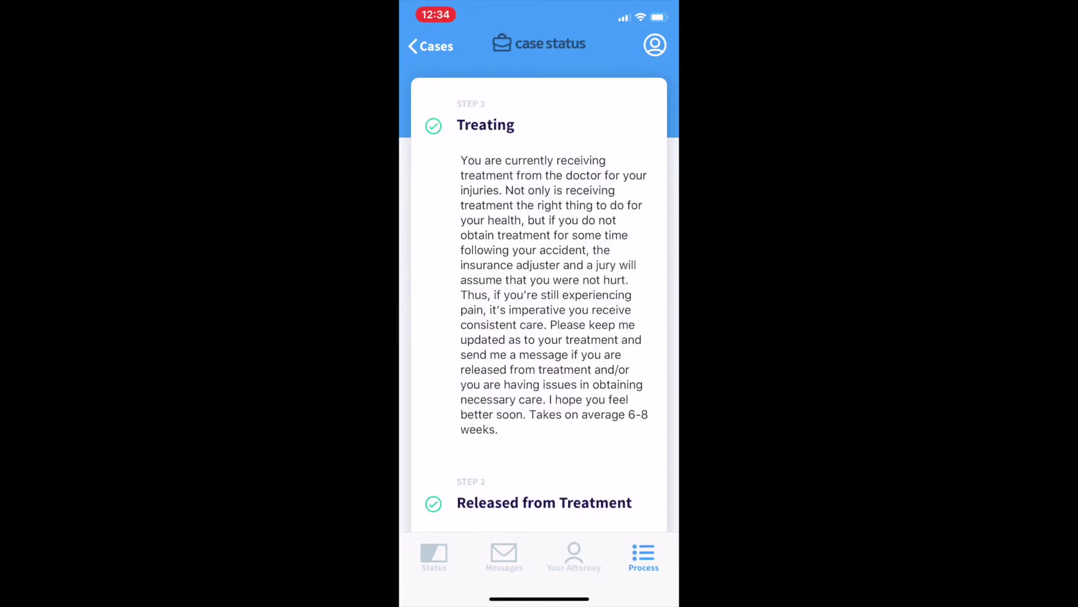
scroll(540, 337, down, 5)
scroll(540, 337, down, 3)
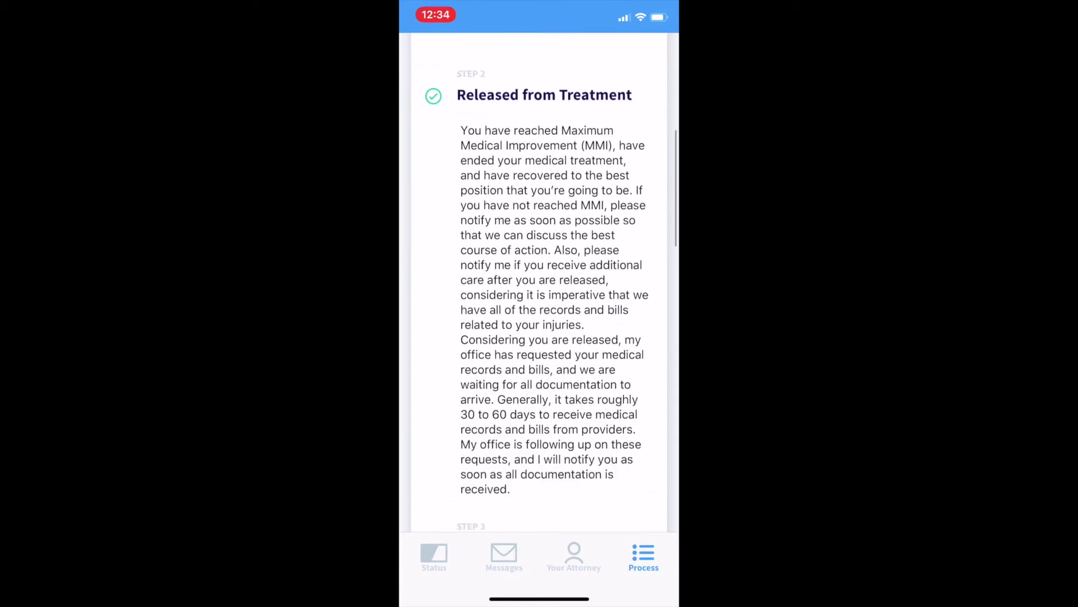
scroll(539, 337, down, 5)
scroll(540, 337, down, 5)
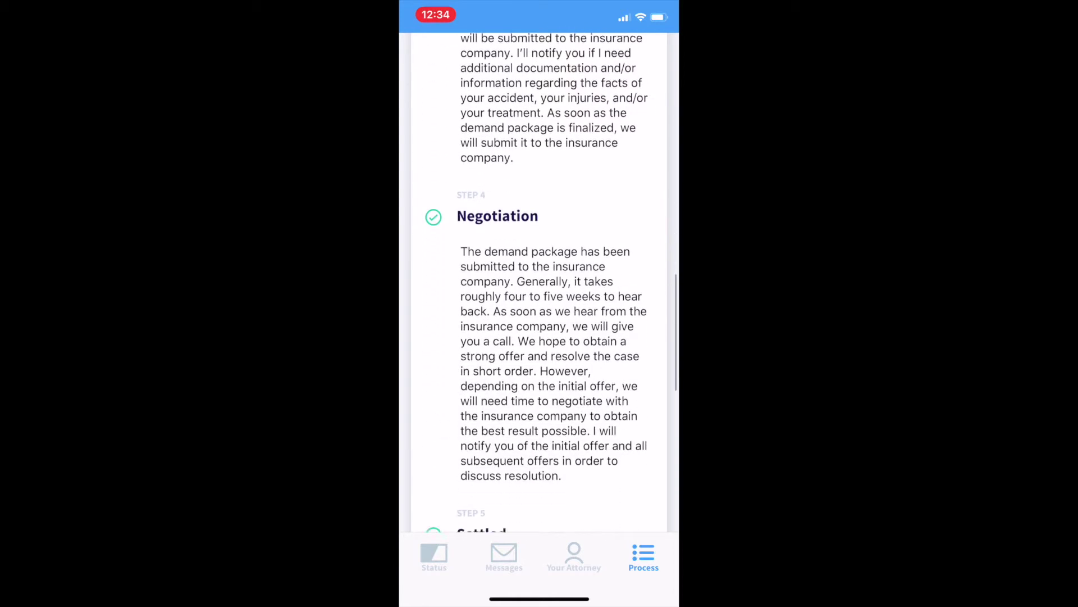
scroll(540, 337, down, 5)
scroll(539, 337, down, 5)
scroll(540, 337, down, 3)
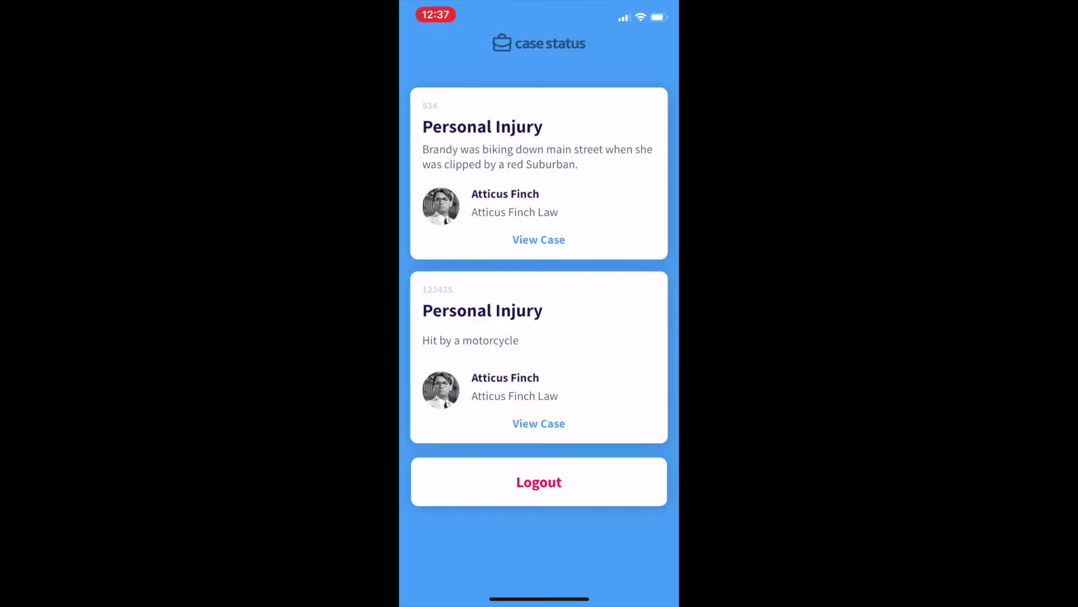
click(539, 238)
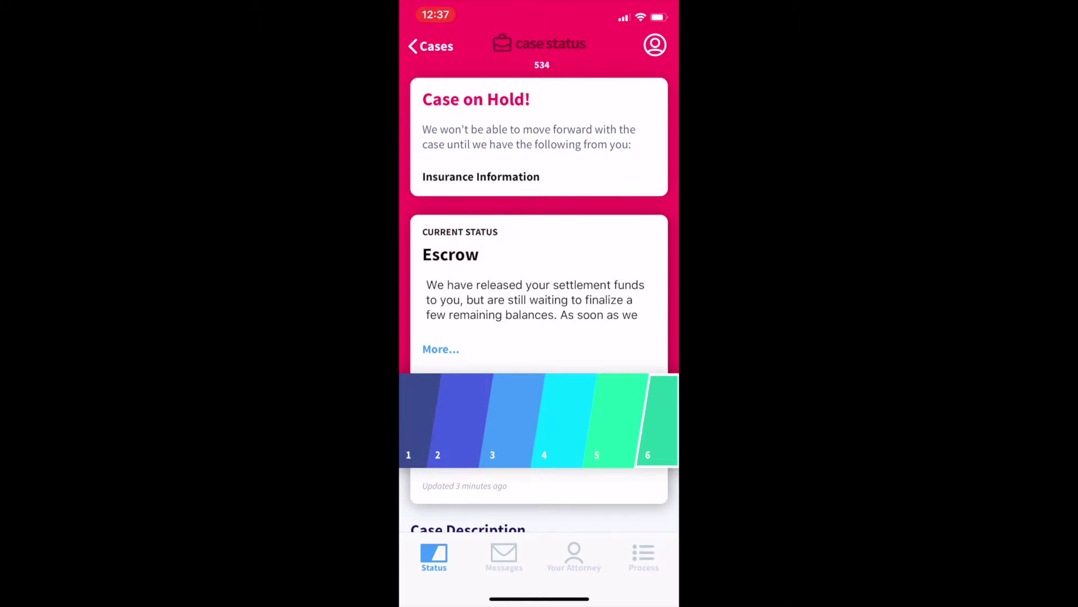
scroll(539, 304, down, 5)
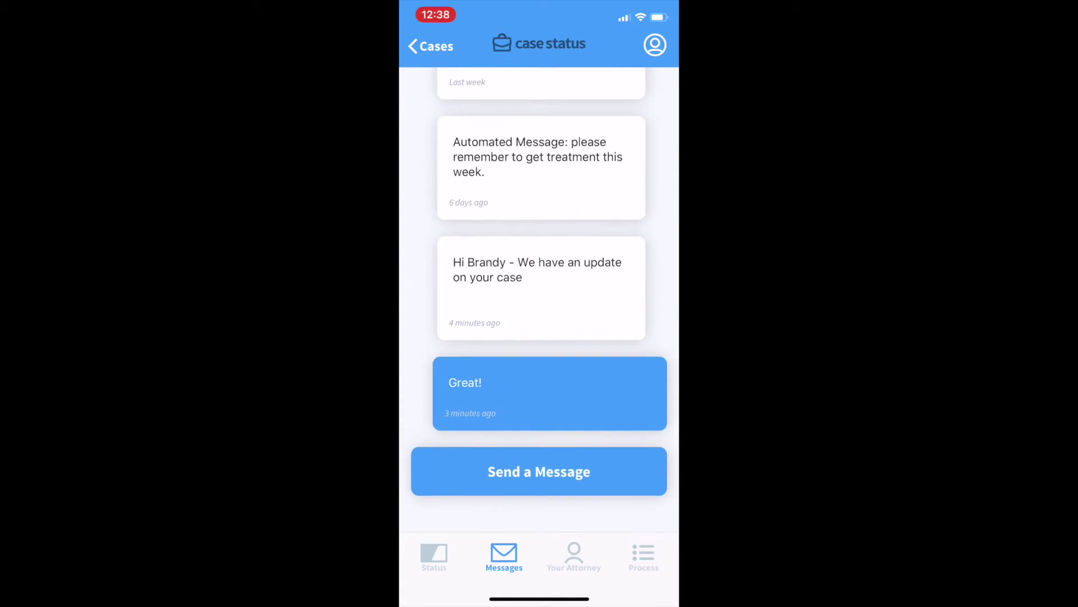
Send a case message with the insurance document photo from the photo library's Moments.
click(540, 469)
click(424, 344)
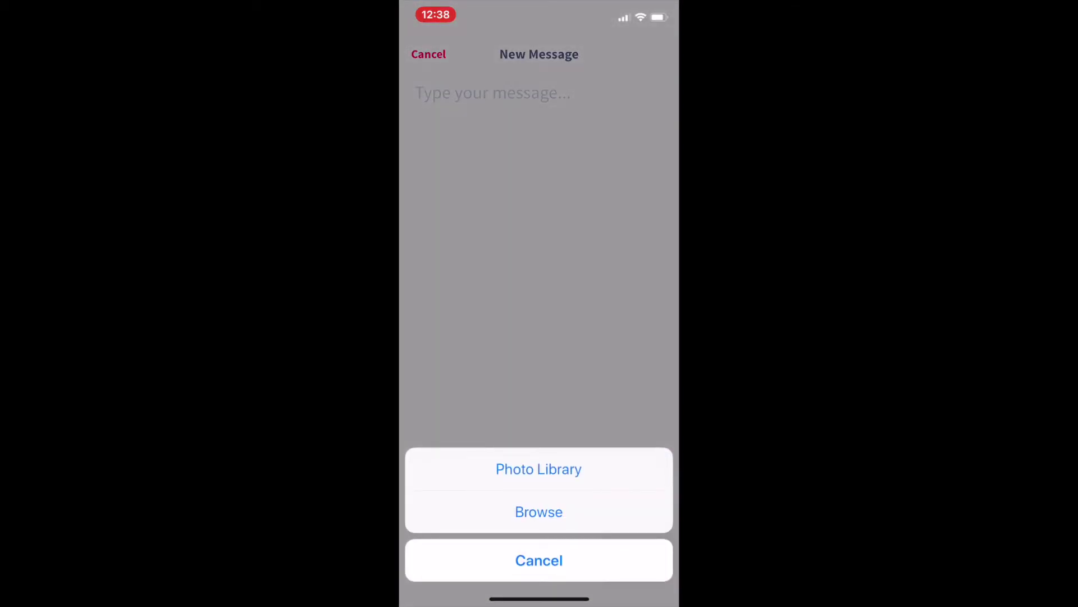
click(539, 469)
click(471, 98)
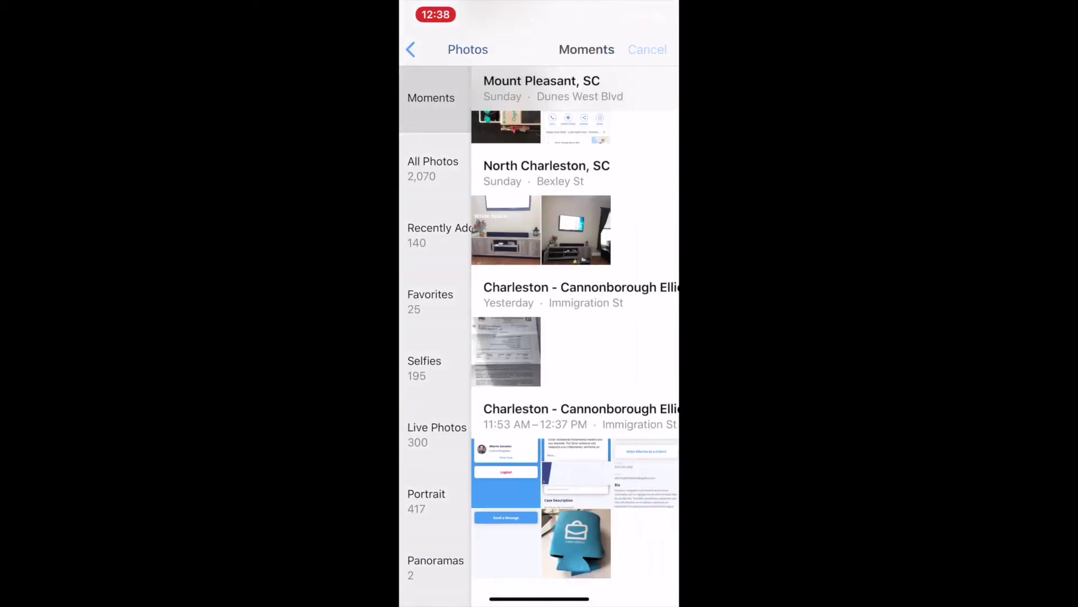
click(506, 539)
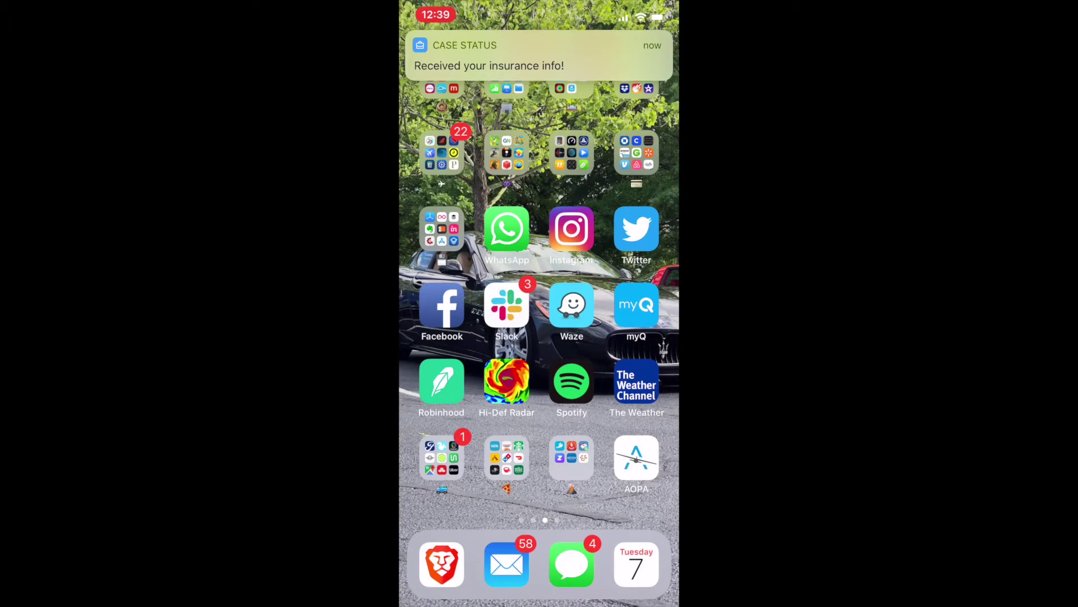
Open the 'Received your insurance info!' reply from the Case Status notification banner.
click(539, 56)
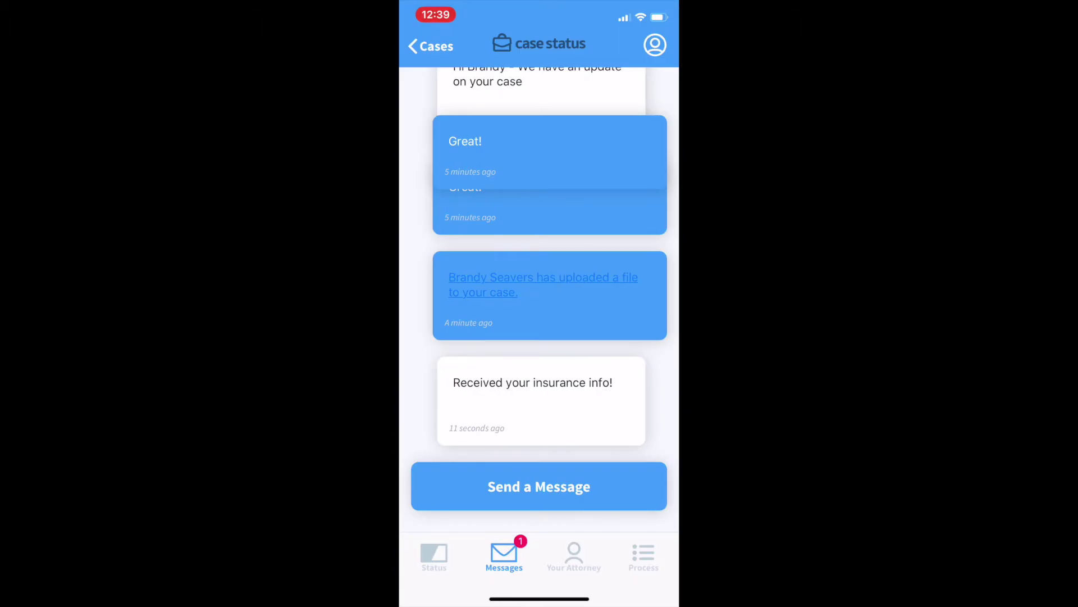